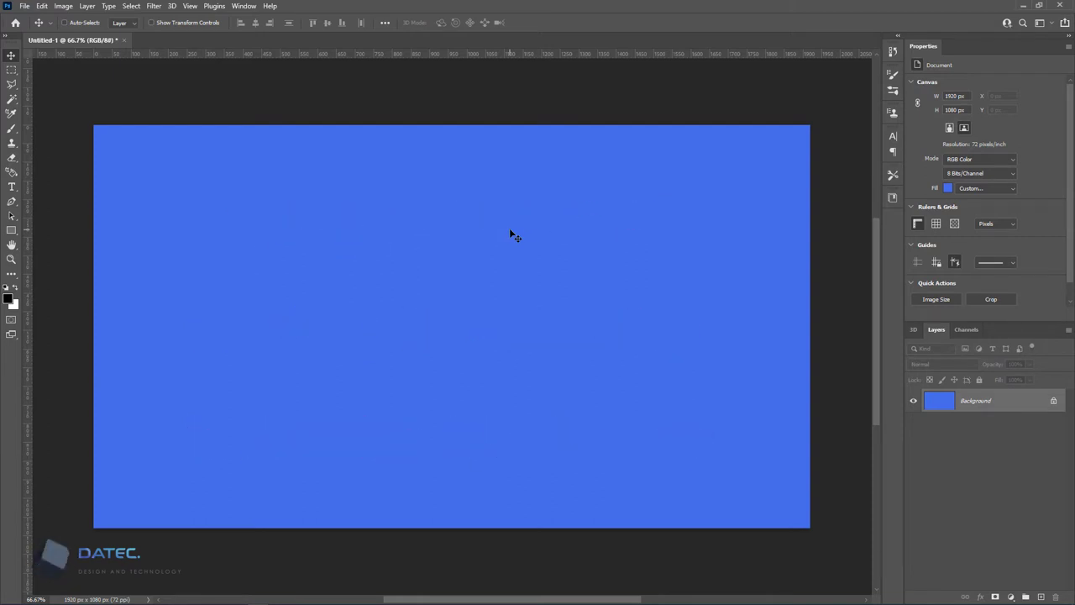
Try running the Lighting Effects filter and dismiss the not-enough-memory error.
{"action": "left_click", "coordinate": [154, 7]}
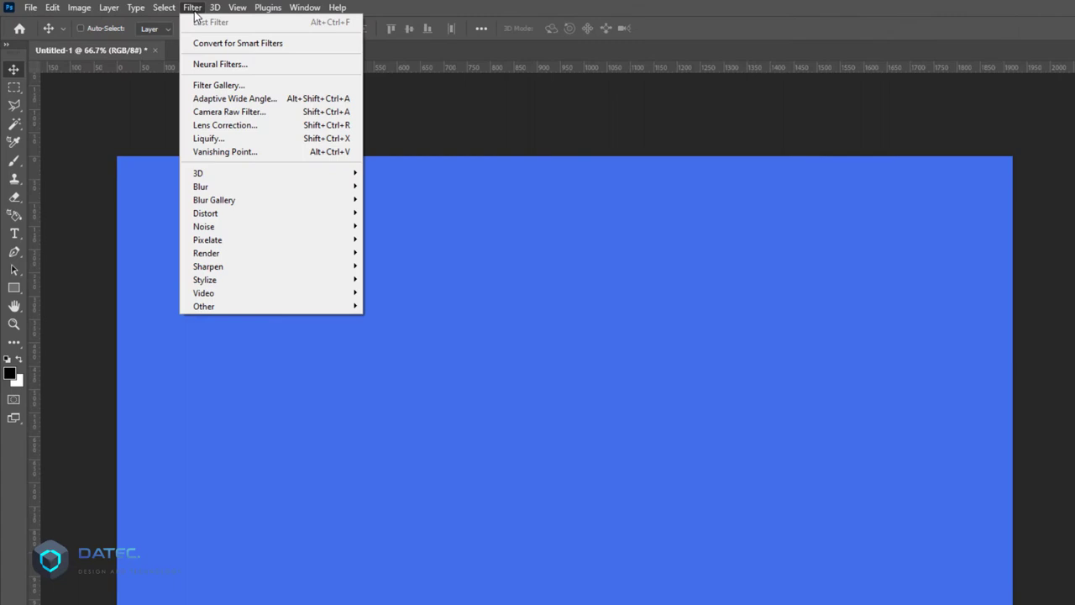
{"action": "mouse_move", "coordinate": [276, 251]}
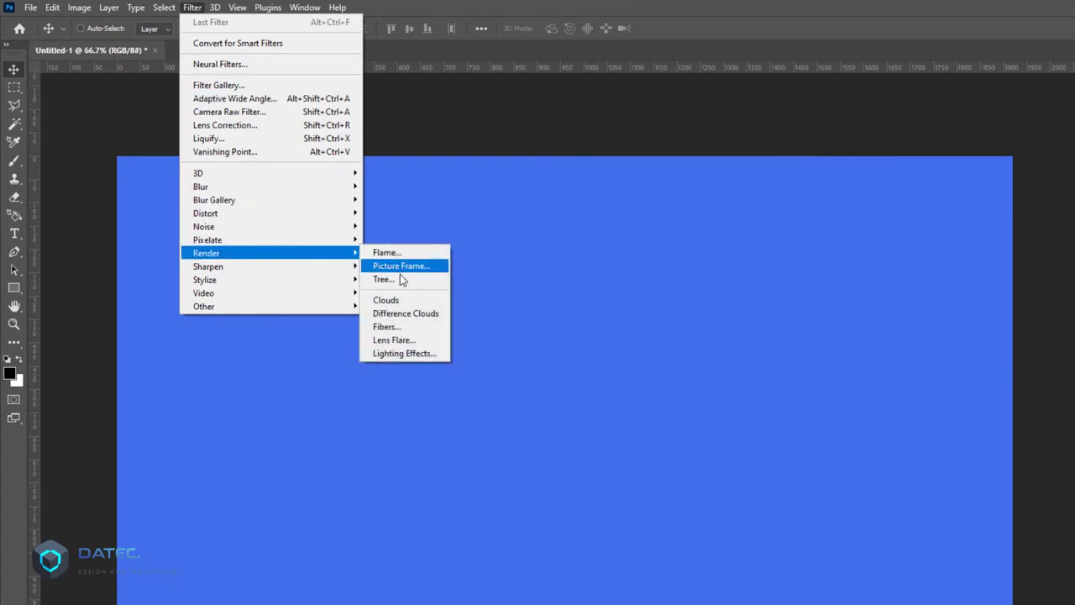
{"action": "left_click", "coordinate": [432, 354]}
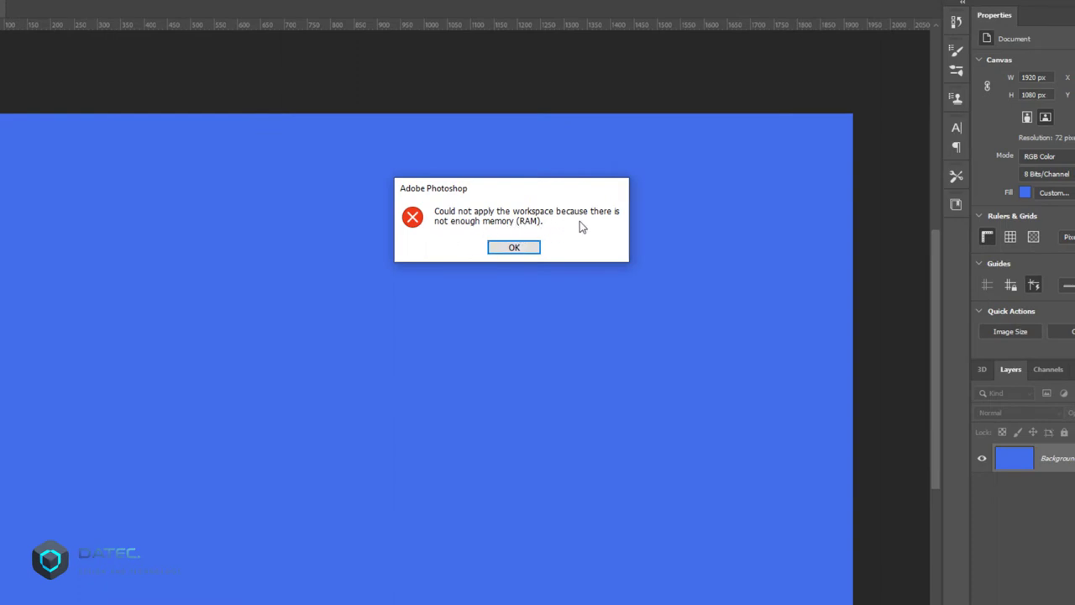
{"action": "left_click", "coordinate": [509, 247]}
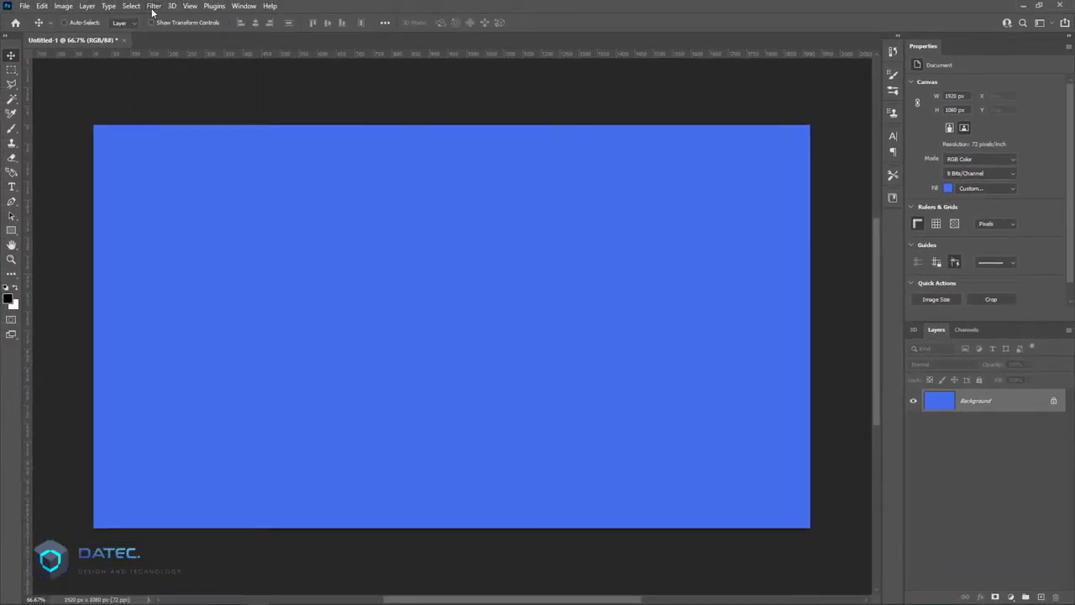
Open Lighting Effects, nudge the spotlight intensity, then leave without applying it.
{"action": "left_click", "coordinate": [154, 6]}
{"action": "mouse_move", "coordinate": [232, 202]}
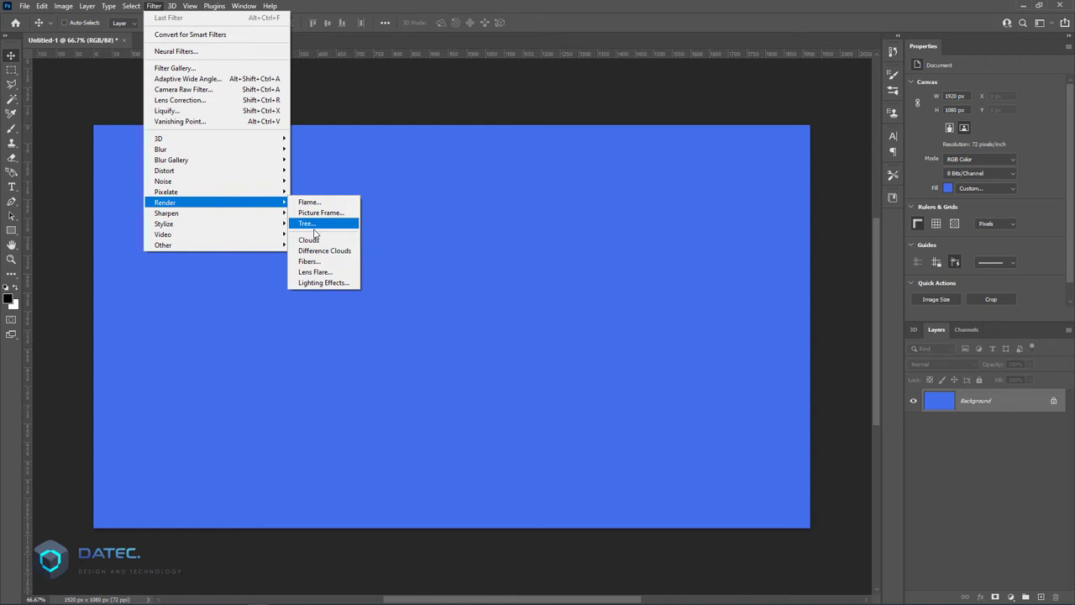
{"action": "left_click", "coordinate": [326, 284]}
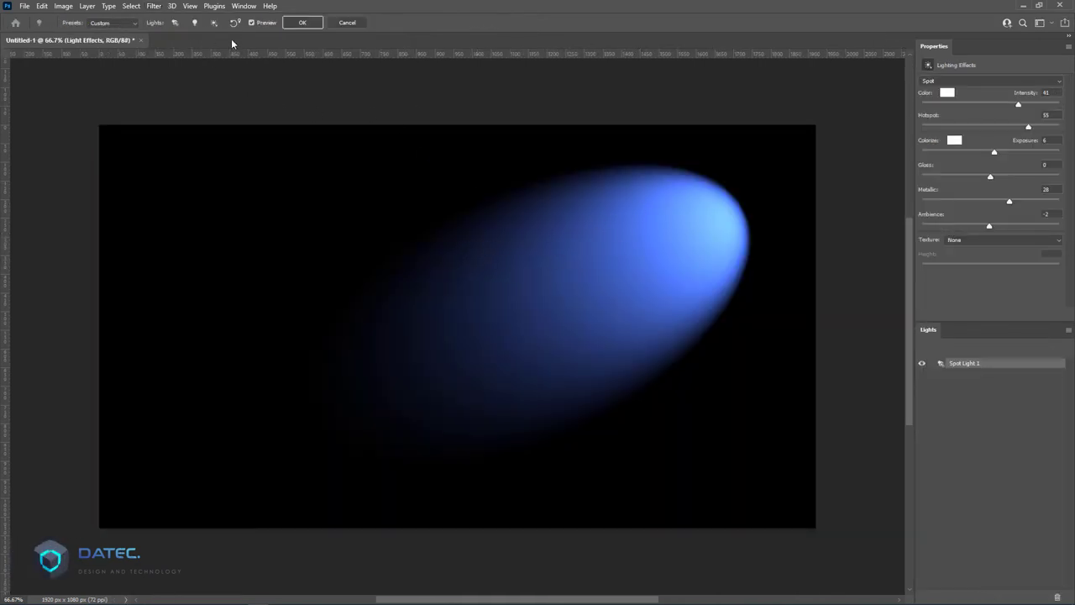
{"action": "left_click_drag", "start_coordinate": [1003, 105], "coordinate": [1007, 107]}
{"action": "left_click", "coordinate": [351, 23]}
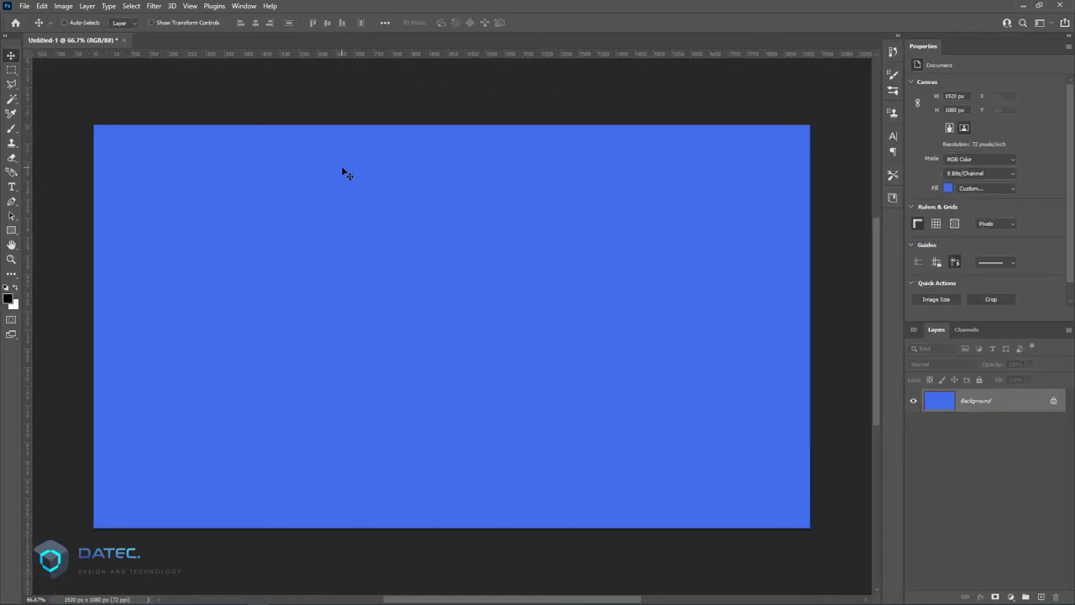
Run the Help menu's GPU compatibility check and close the report.
{"action": "left_click", "coordinate": [270, 7]}
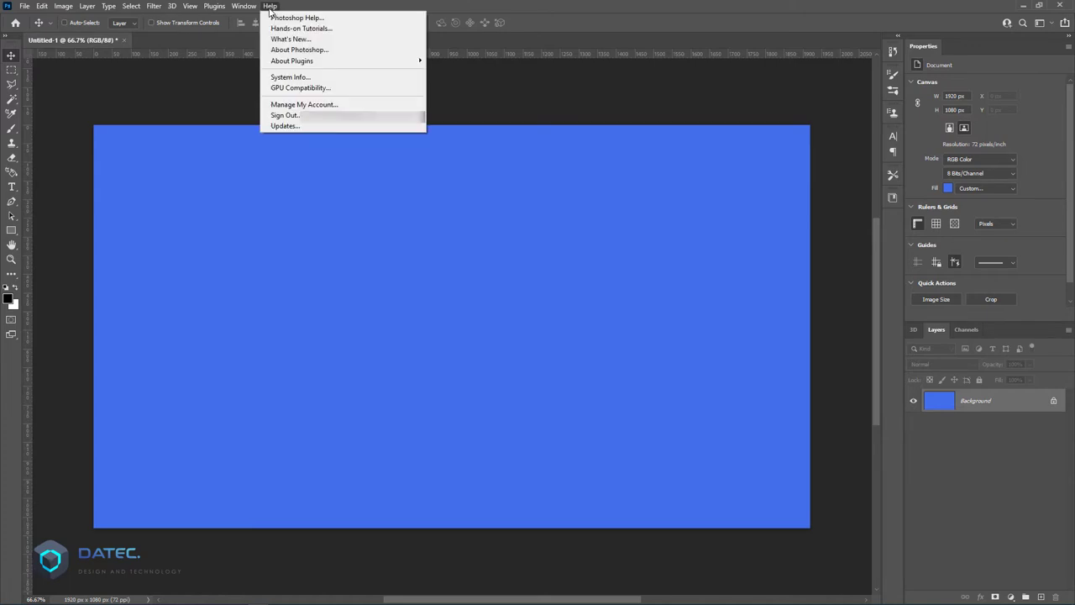
{"action": "left_click", "coordinate": [337, 91]}
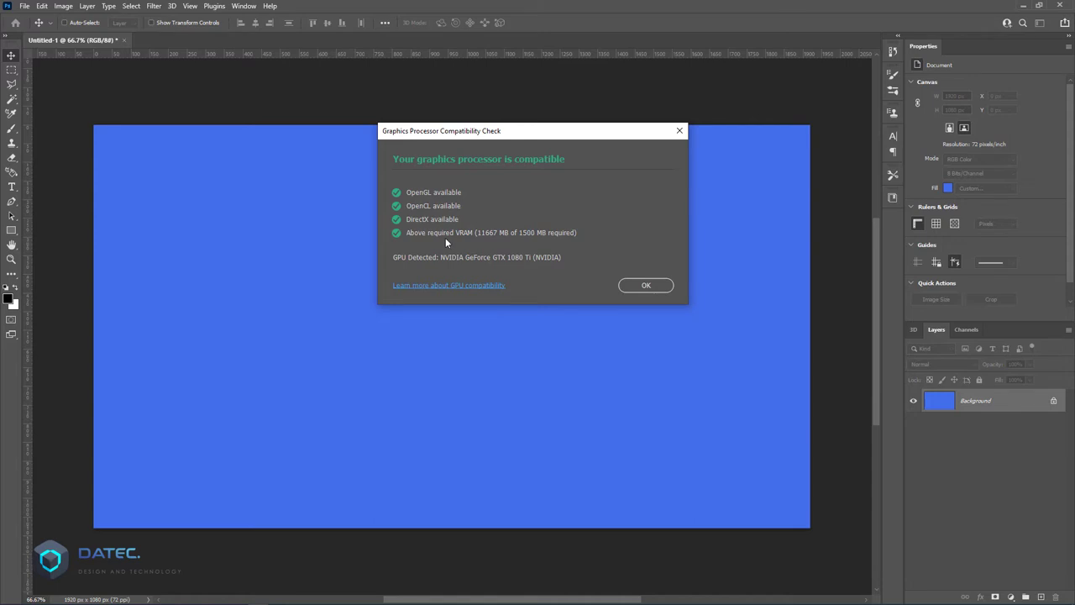
{"action": "left_click", "coordinate": [643, 285]}
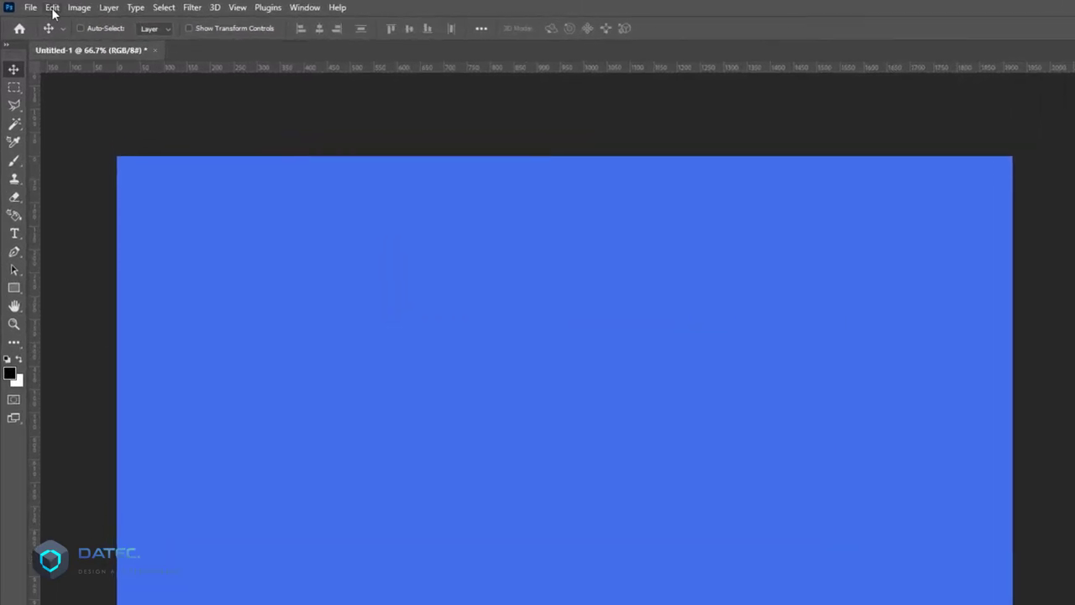
Check Use OpenCL in Performance > Advanced Graphics Processor Settings and confirm.
{"action": "left_click", "coordinate": [52, 7]}
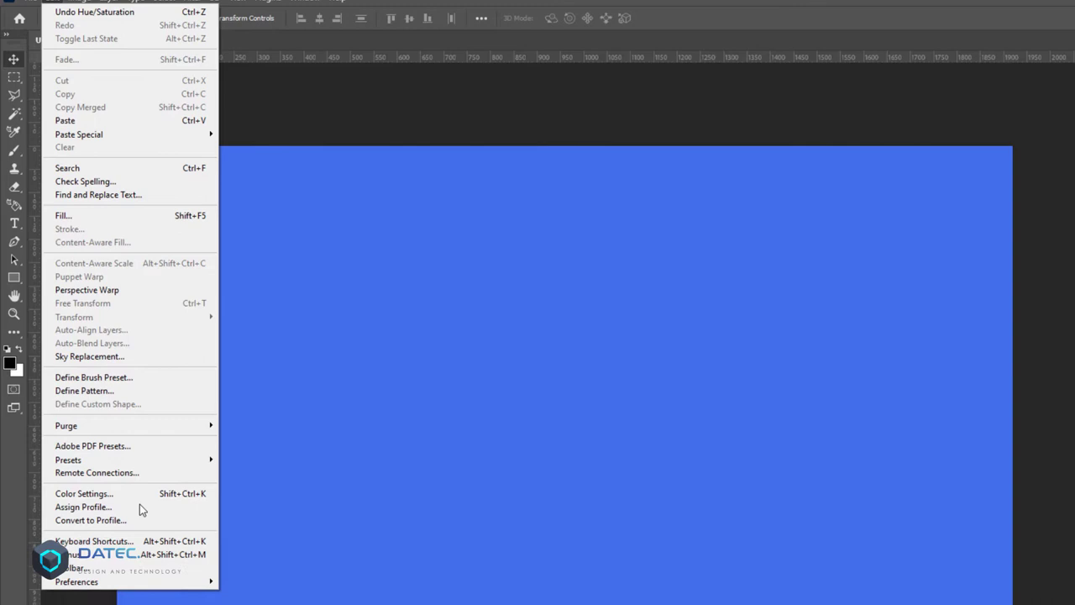
{"action": "mouse_move", "coordinate": [160, 590]}
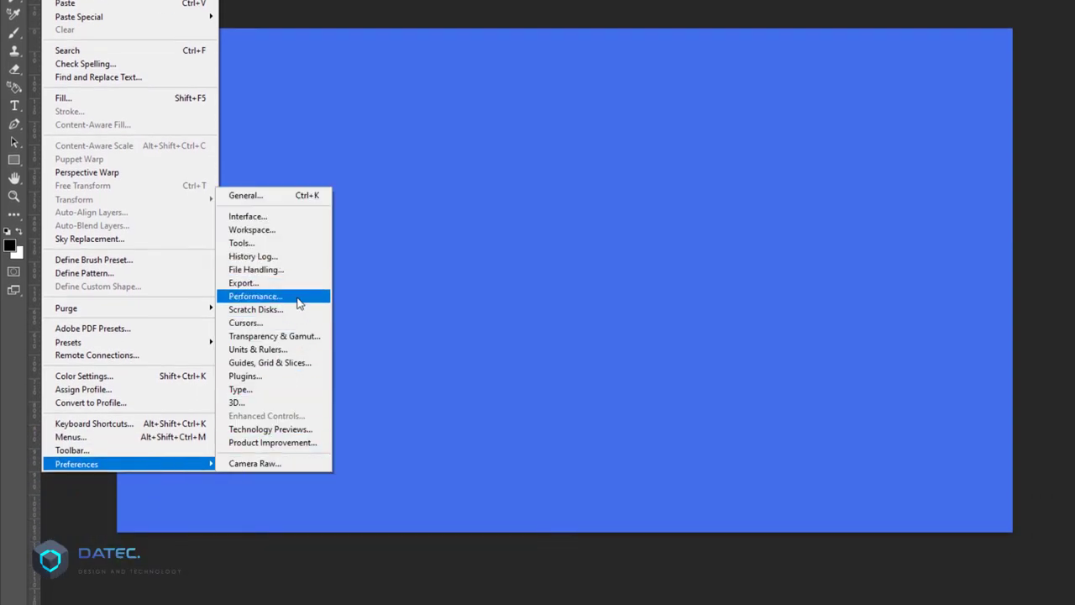
{"action": "left_click", "coordinate": [412, 295]}
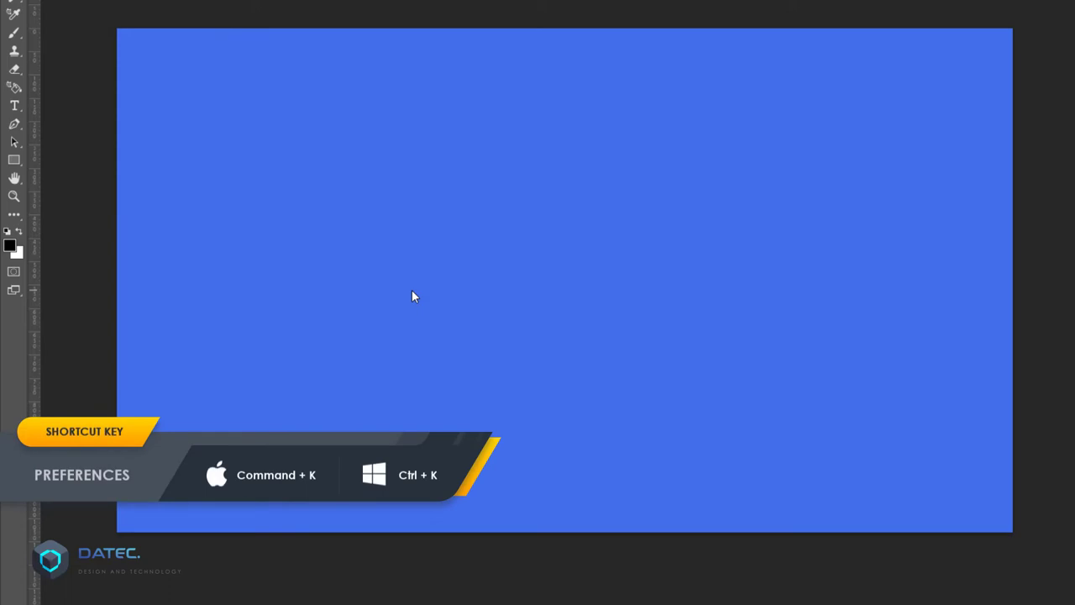
{"action": "key", "text": "ctrl+k"}
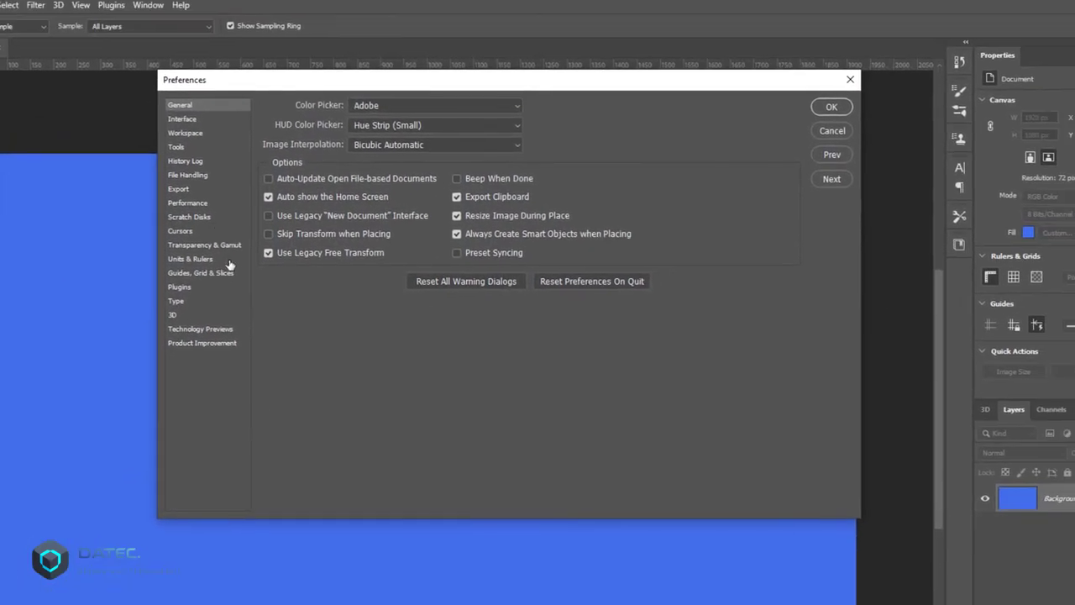
{"action": "left_click", "coordinate": [189, 206]}
{"action": "mouse_move", "coordinate": [268, 232]}
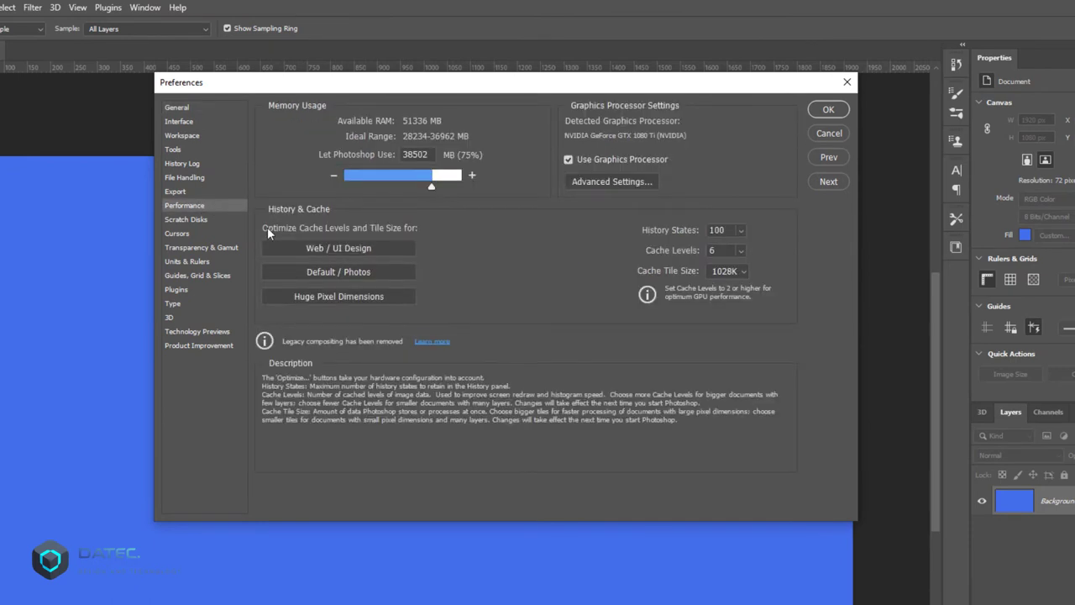
{"action": "mouse_move", "coordinate": [578, 158]}
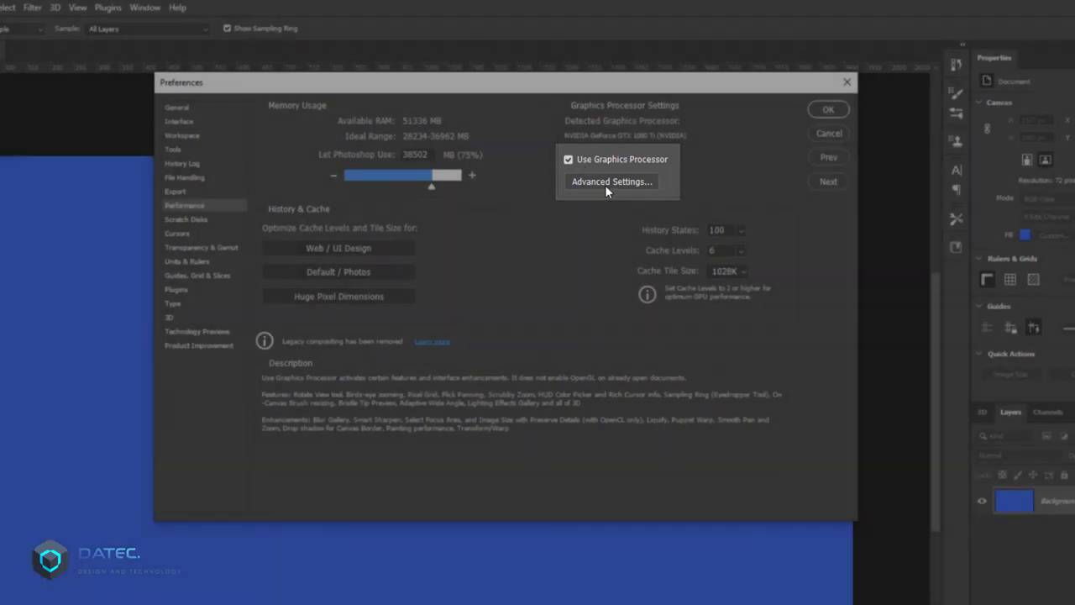
{"action": "left_click", "coordinate": [605, 185]}
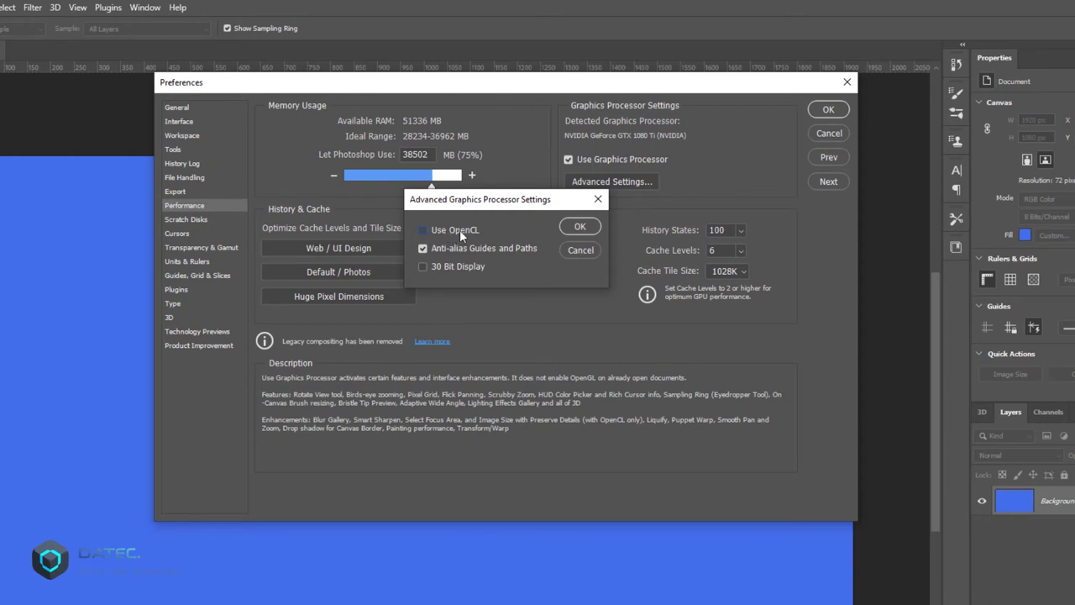
{"action": "left_click", "coordinate": [577, 227]}
{"action": "left_click", "coordinate": [828, 110]}
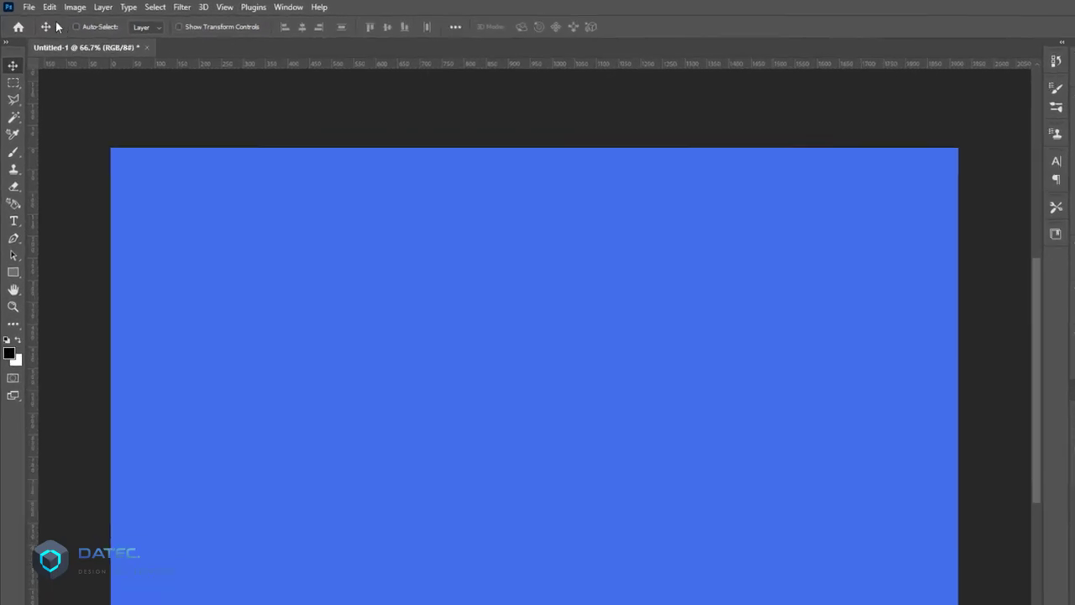
Check Deactivate Native Canvas under Technology Previews preferences and confirm.
{"action": "left_click", "coordinate": [50, 8]}
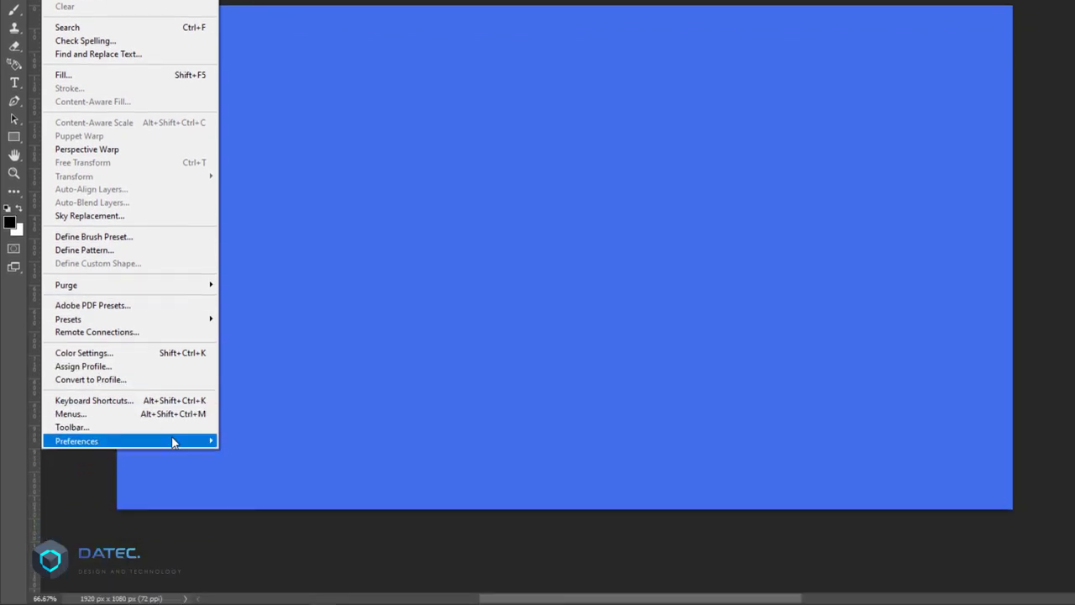
{"action": "mouse_move", "coordinate": [178, 593]}
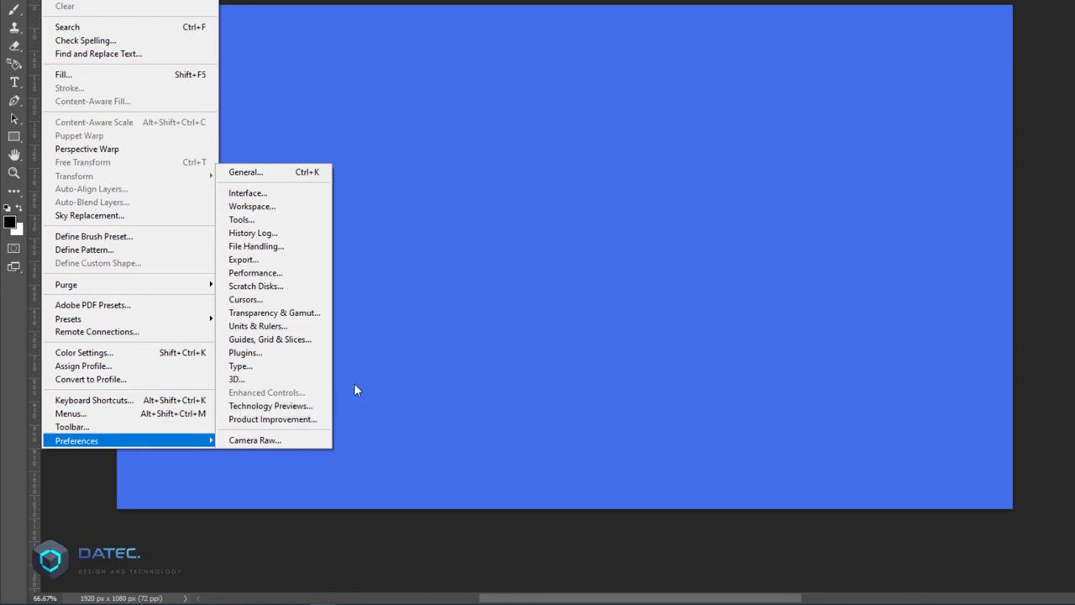
{"action": "left_click", "coordinate": [401, 364]}
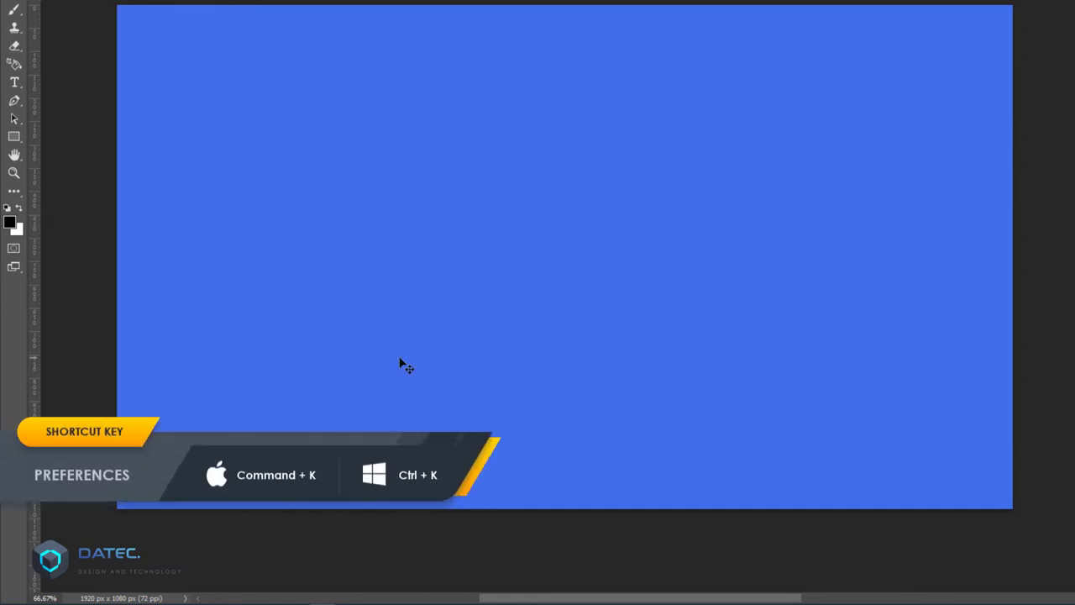
{"action": "key", "text": "ctrl+k"}
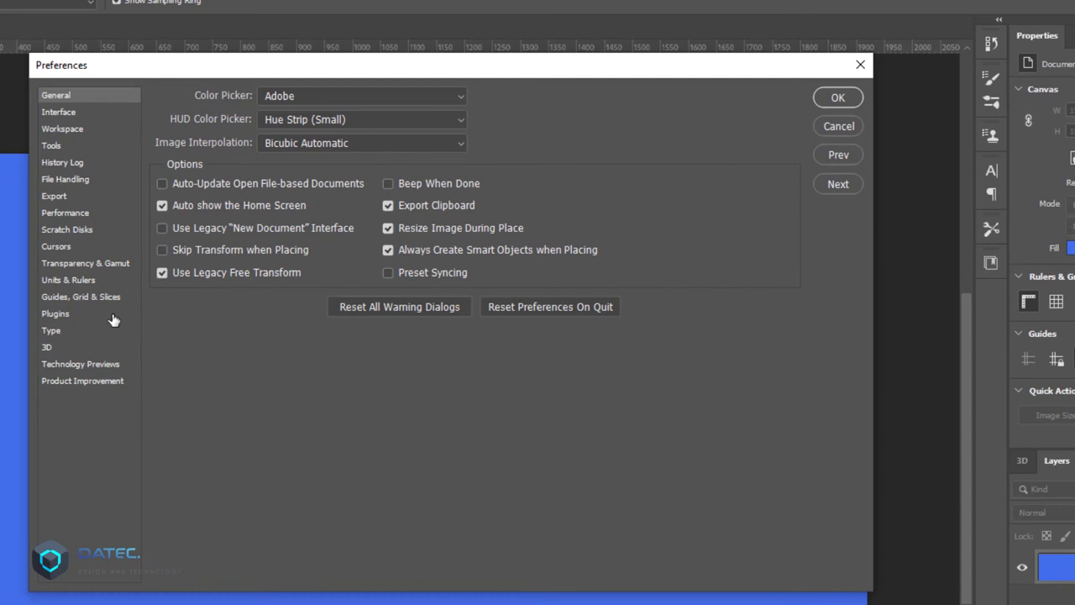
{"action": "left_click", "coordinate": [119, 371]}
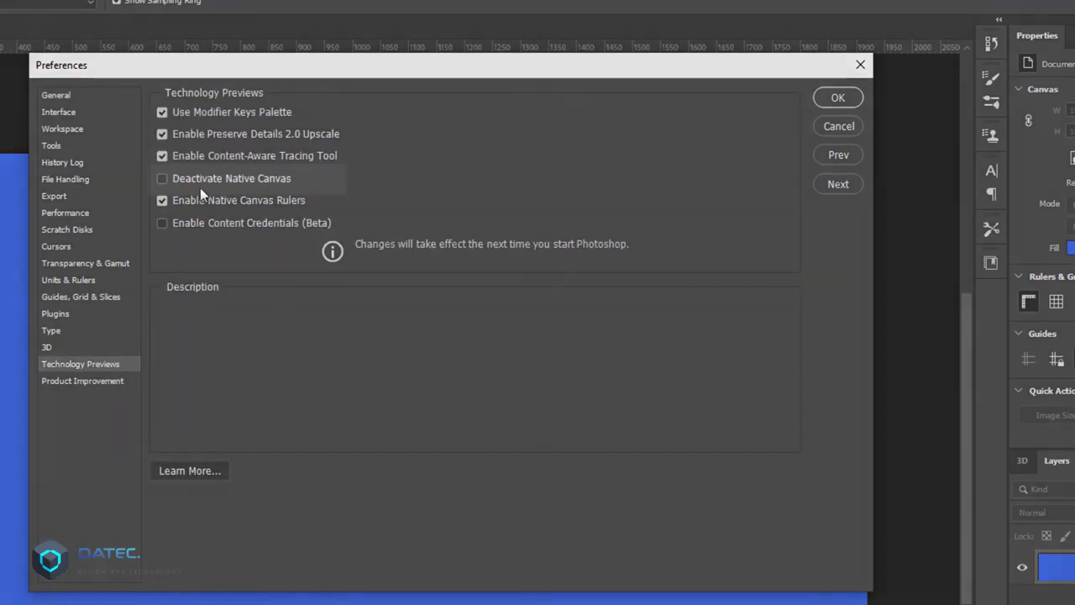
{"action": "mouse_move", "coordinate": [162, 187]}
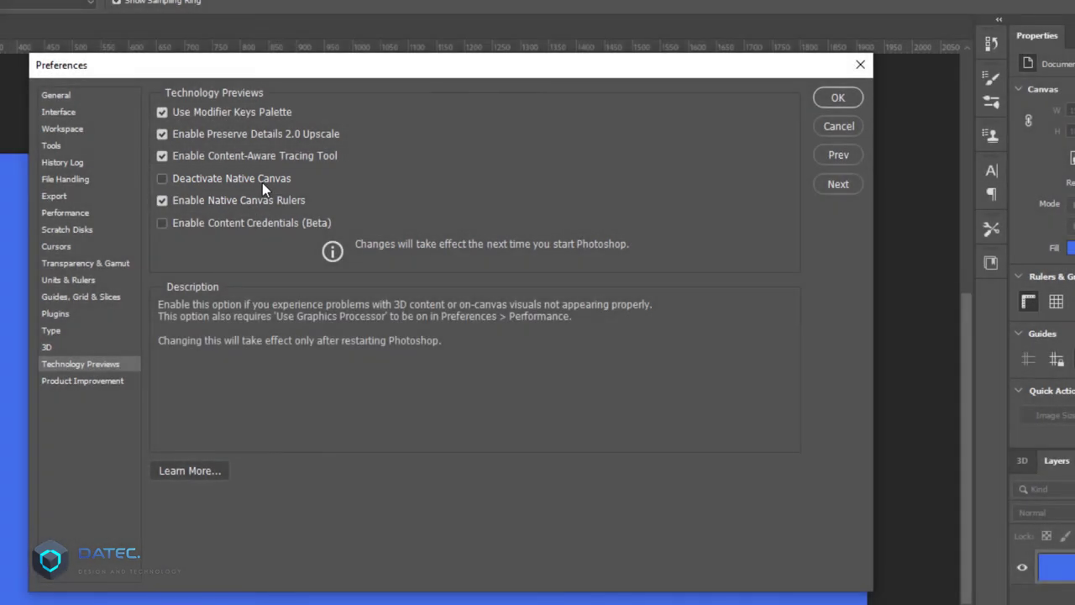
{"action": "left_click", "coordinate": [262, 182]}
{"action": "left_click", "coordinate": [821, 98]}
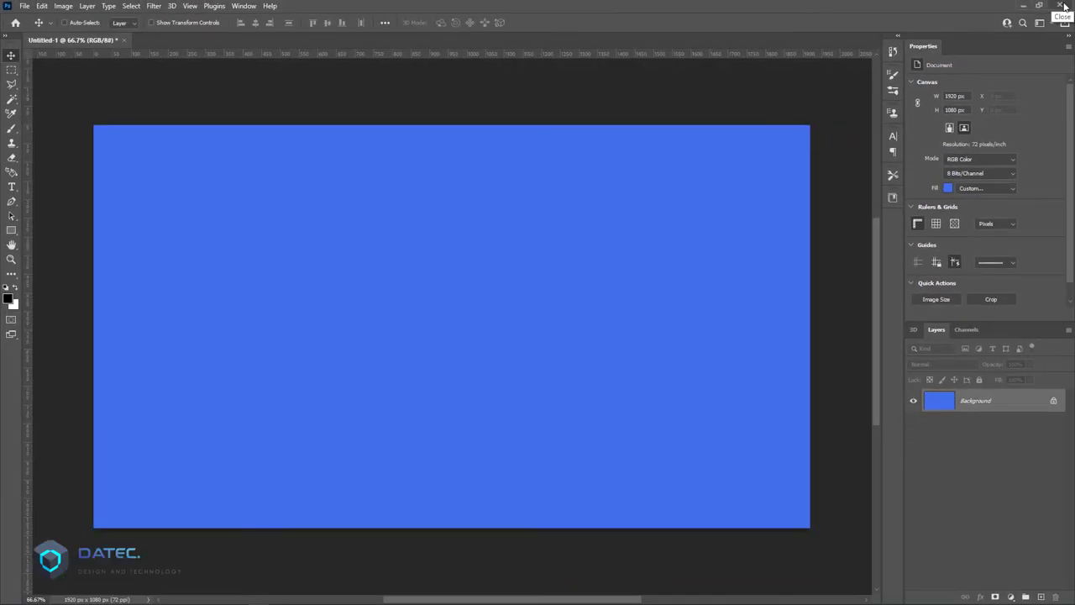
Close the document without saving and create a new 1920 x 1080 RGB document.
{"action": "left_click", "coordinate": [1064, 6]}
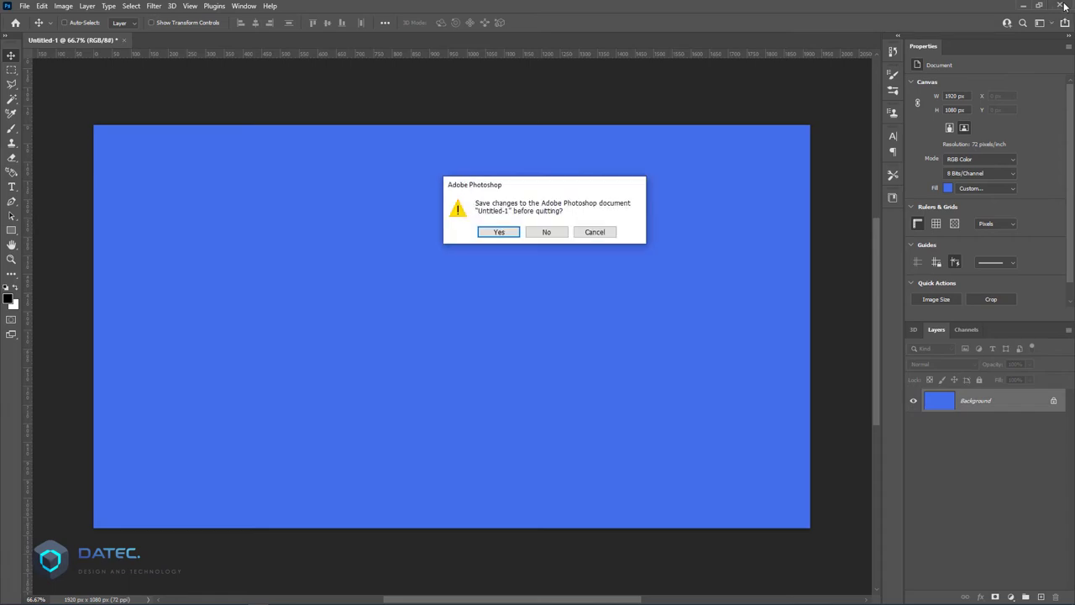
{"action": "left_click", "coordinate": [557, 234]}
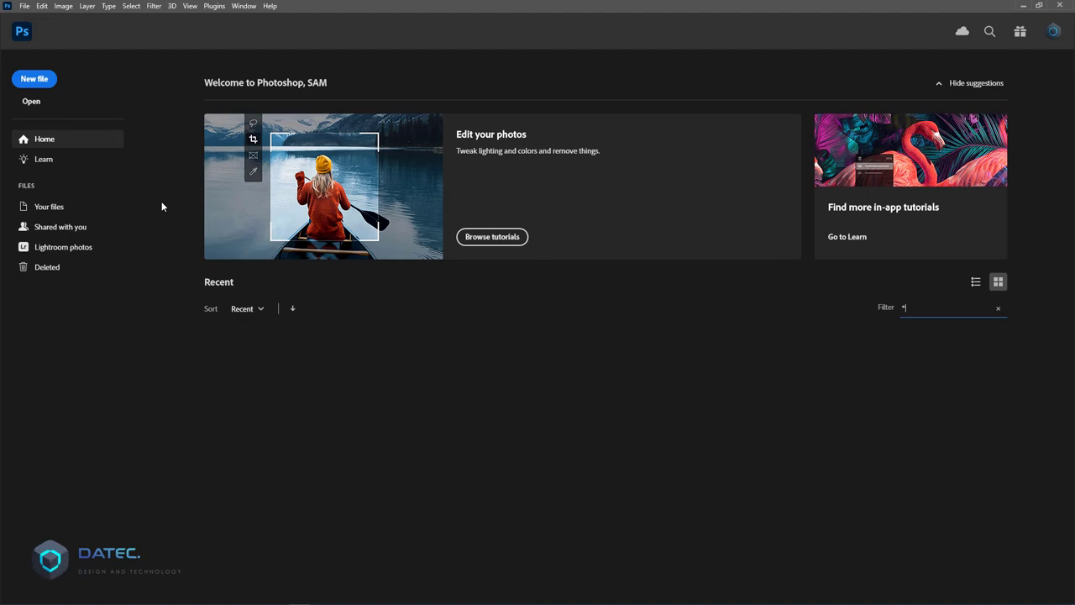
{"action": "left_click", "coordinate": [37, 84]}
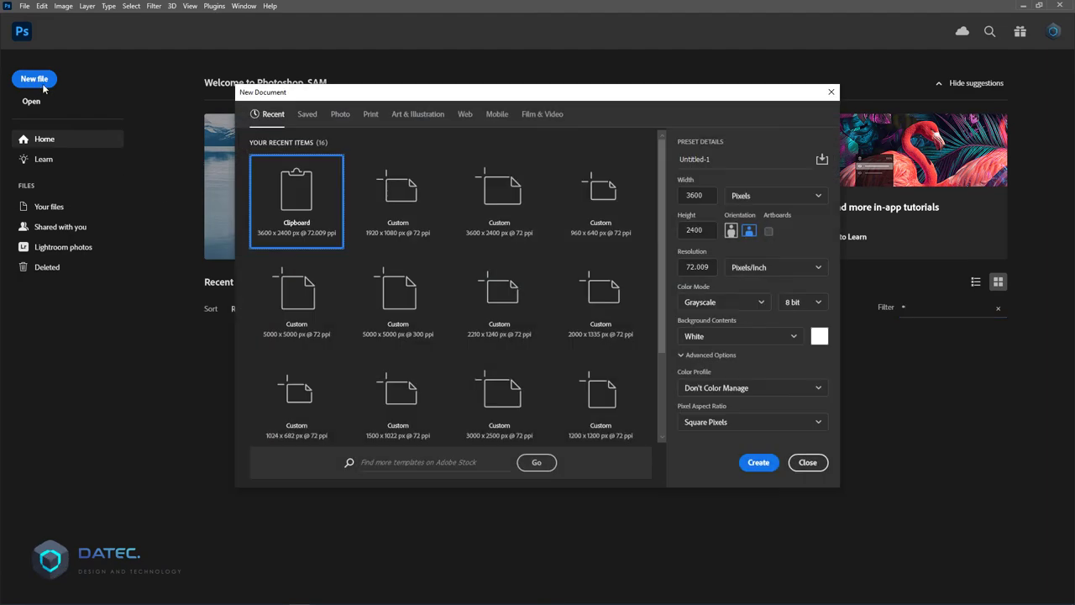
{"action": "left_click", "coordinate": [420, 219]}
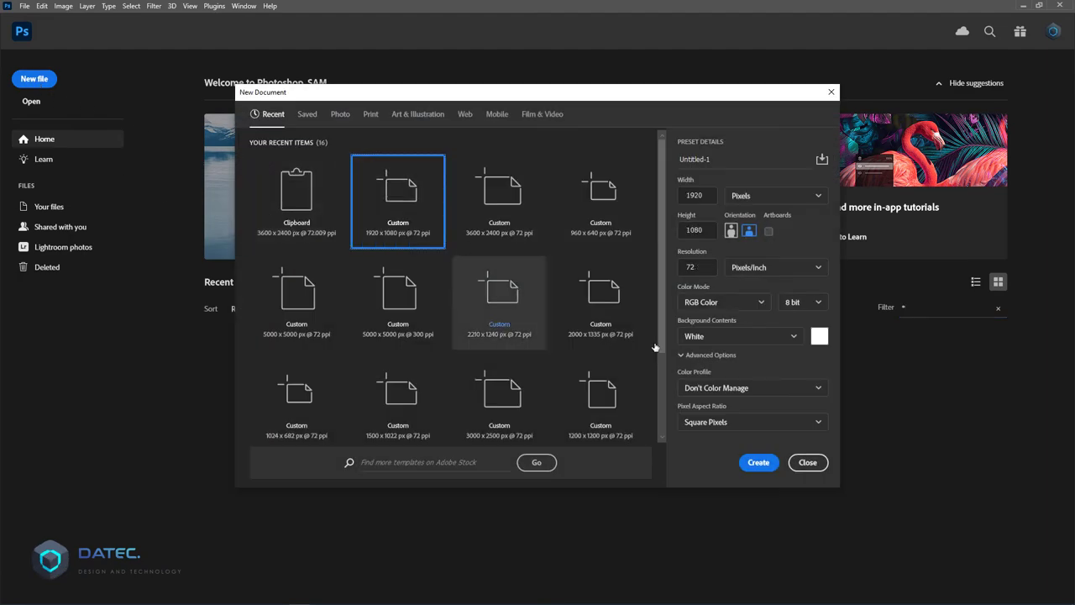
{"action": "left_click", "coordinate": [760, 463]}
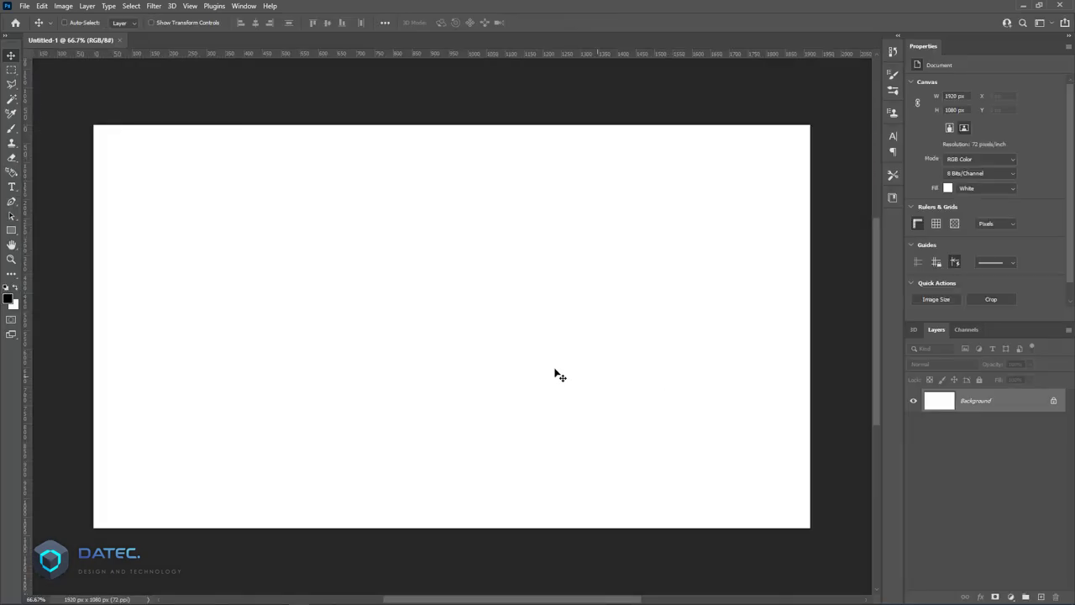
Set the foreground colour to medium blue and fill the canvas with it.
{"action": "left_click", "coordinate": [10, 297]}
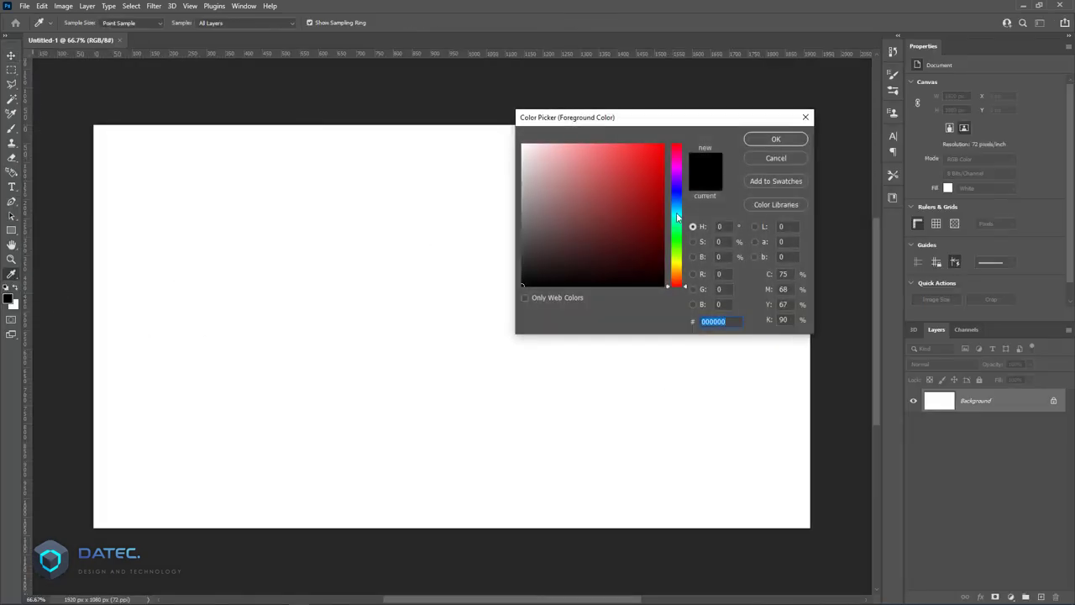
{"action": "left_click", "coordinate": [678, 202]}
{"action": "left_click", "coordinate": [644, 181]}
{"action": "left_click", "coordinate": [773, 139]}
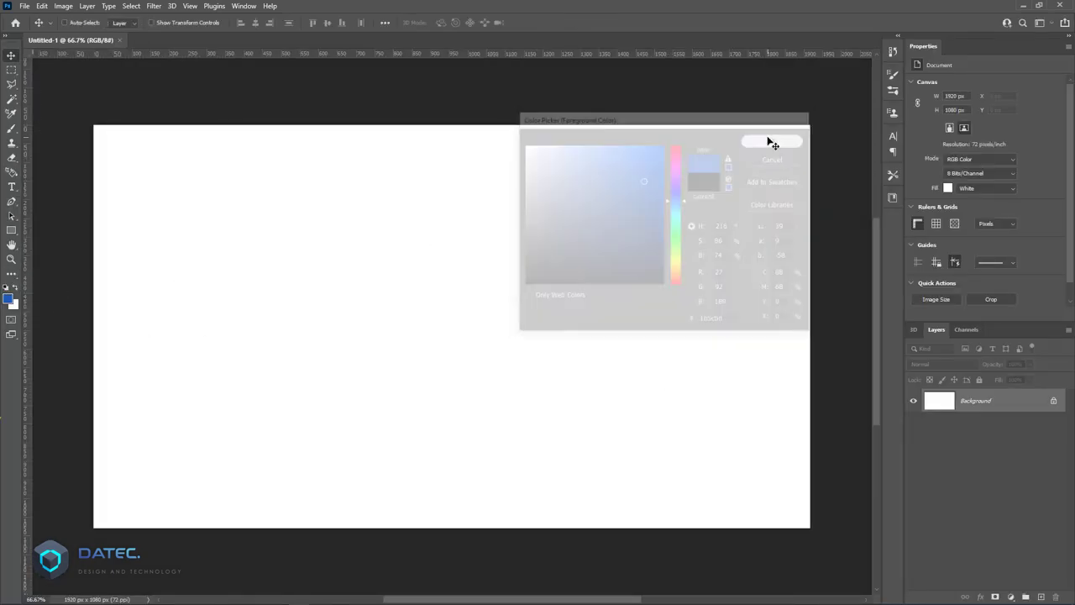
{"action": "key", "text": "alt+BackSpace"}
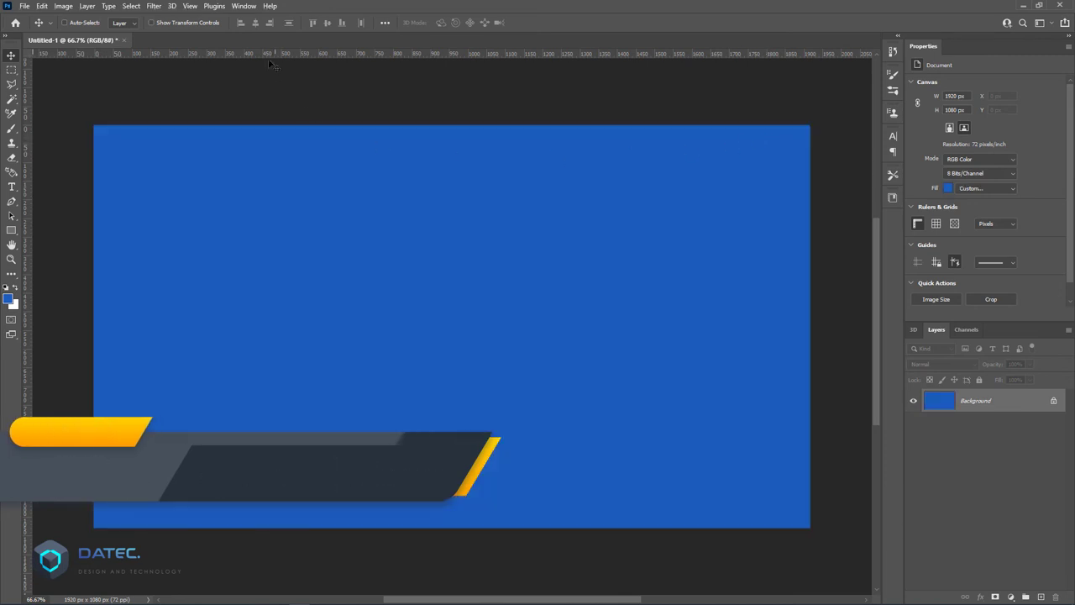
Open Lighting Effects, move the spotlight toward the upper right and widen its beam.
{"action": "left_click", "coordinate": [154, 6]}
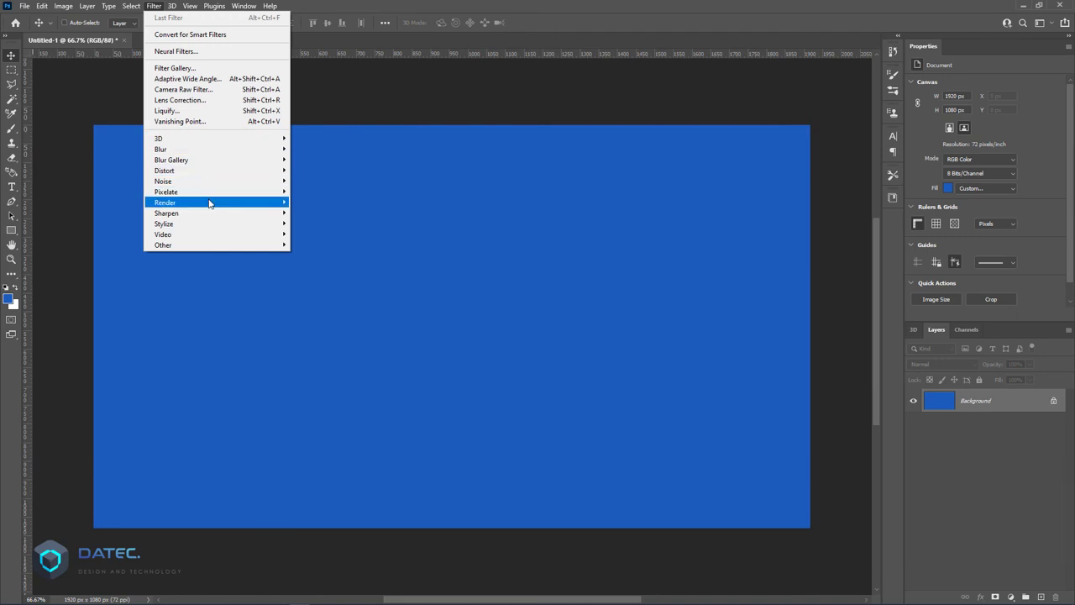
{"action": "mouse_move", "coordinate": [225, 202]}
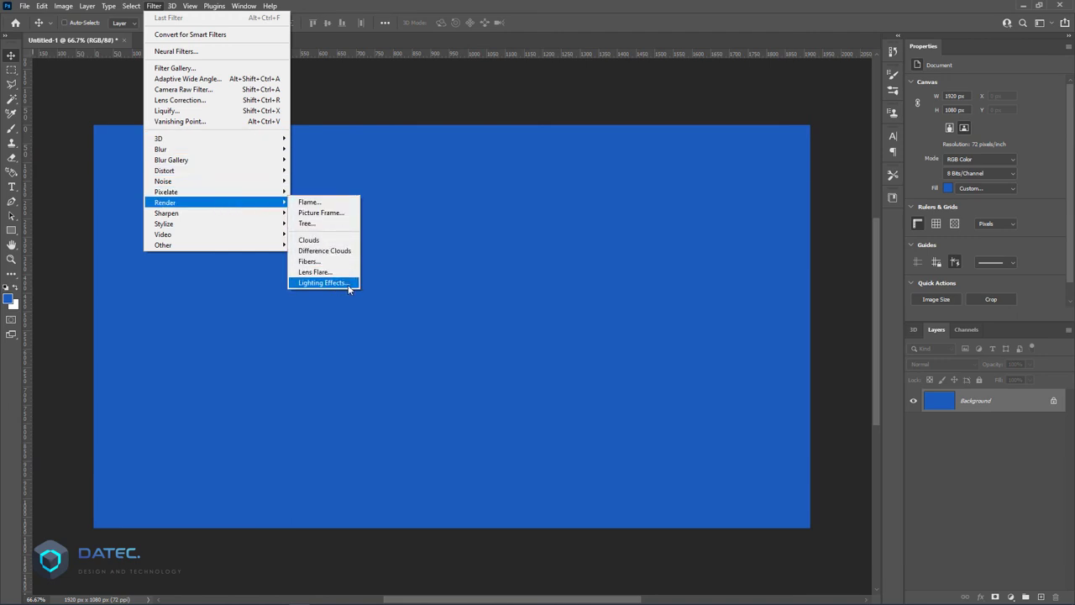
{"action": "left_click", "coordinate": [323, 282]}
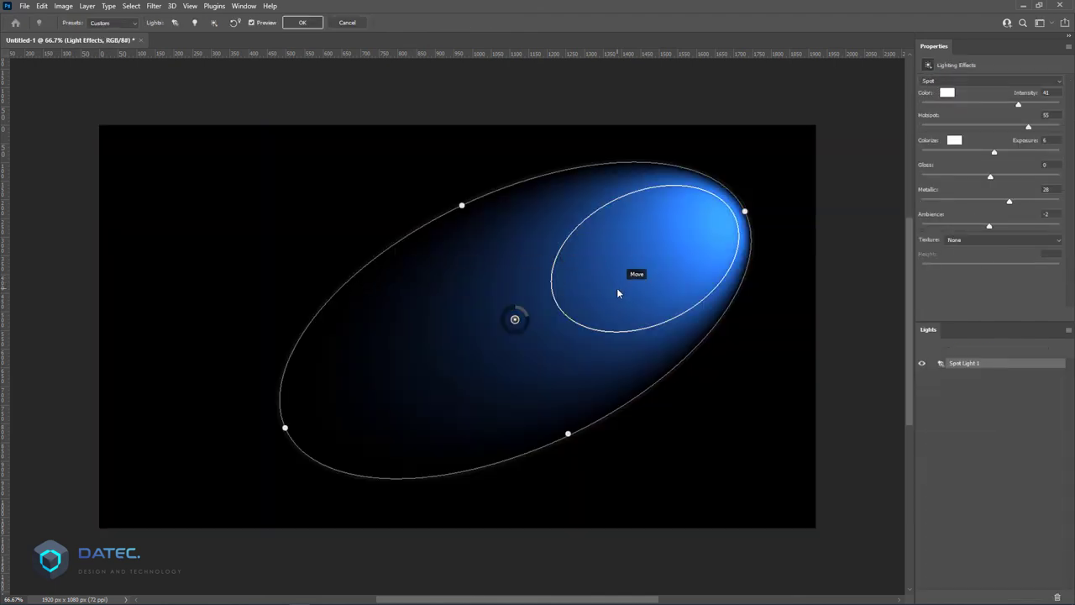
{"action": "left_click_drag", "start_coordinate": [617, 292], "coordinate": [511, 266]}
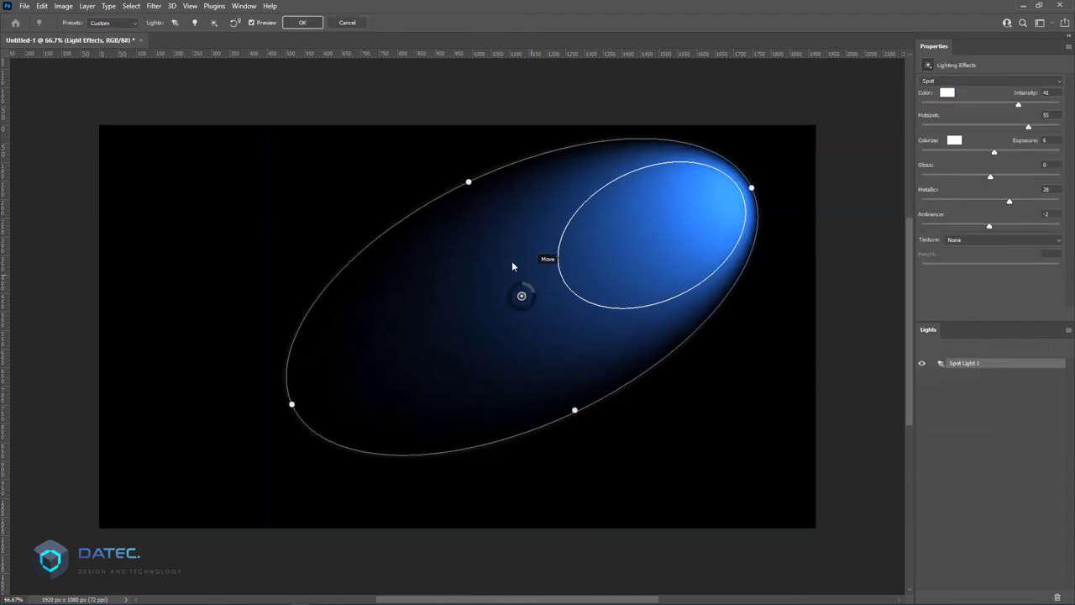
{"action": "left_click_drag", "start_coordinate": [293, 403], "coordinate": [228, 454]}
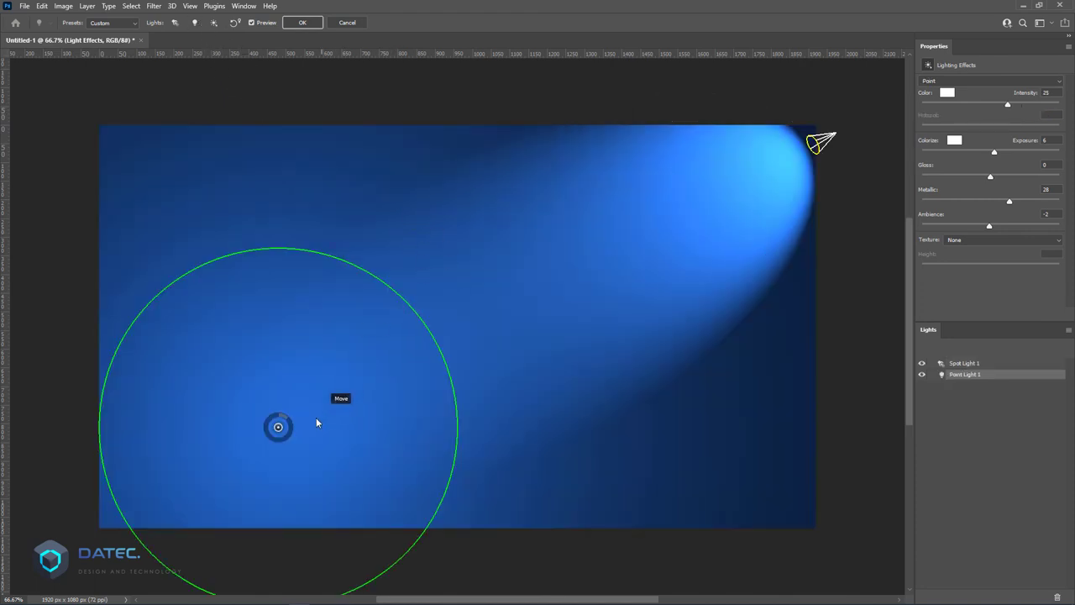
Add a second spot light at intensity 22 shining from the top-left, then apply.
{"action": "left_click_drag", "start_coordinate": [277, 416], "coordinate": [305, 416]}
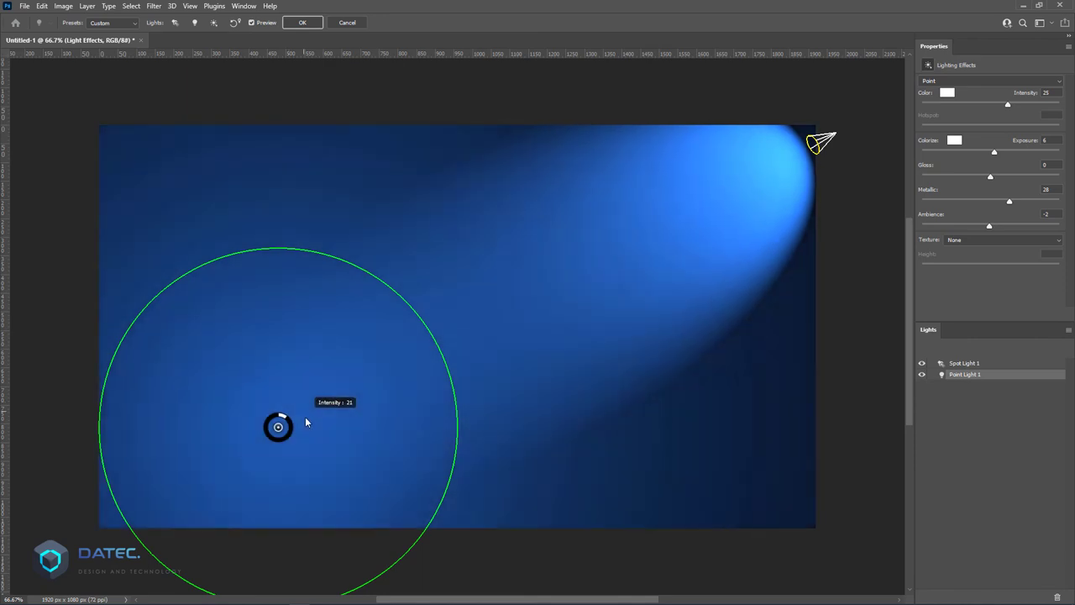
{"action": "left_click_drag", "start_coordinate": [384, 401], "coordinate": [367, 233]}
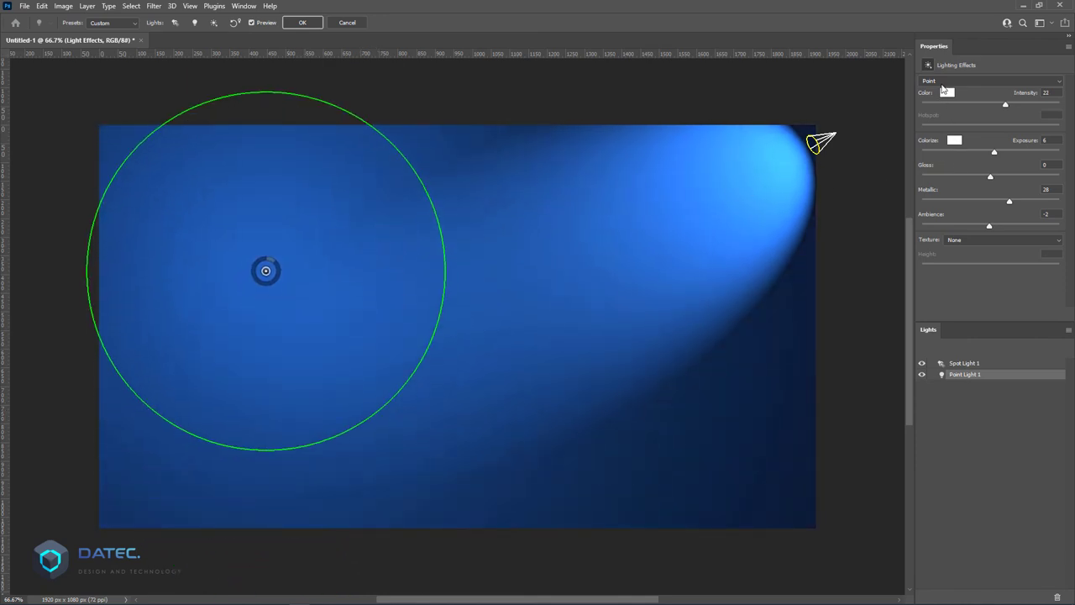
{"action": "left_click", "coordinate": [945, 81]}
{"action": "left_click", "coordinate": [939, 99]}
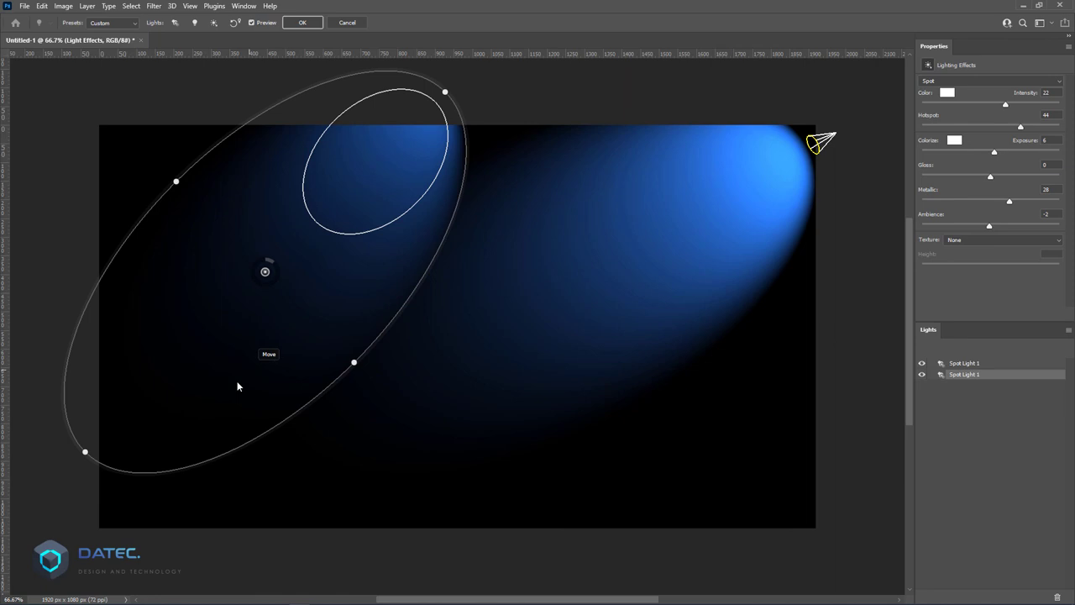
{"action": "left_click_drag", "start_coordinate": [84, 452], "coordinate": [395, 475]}
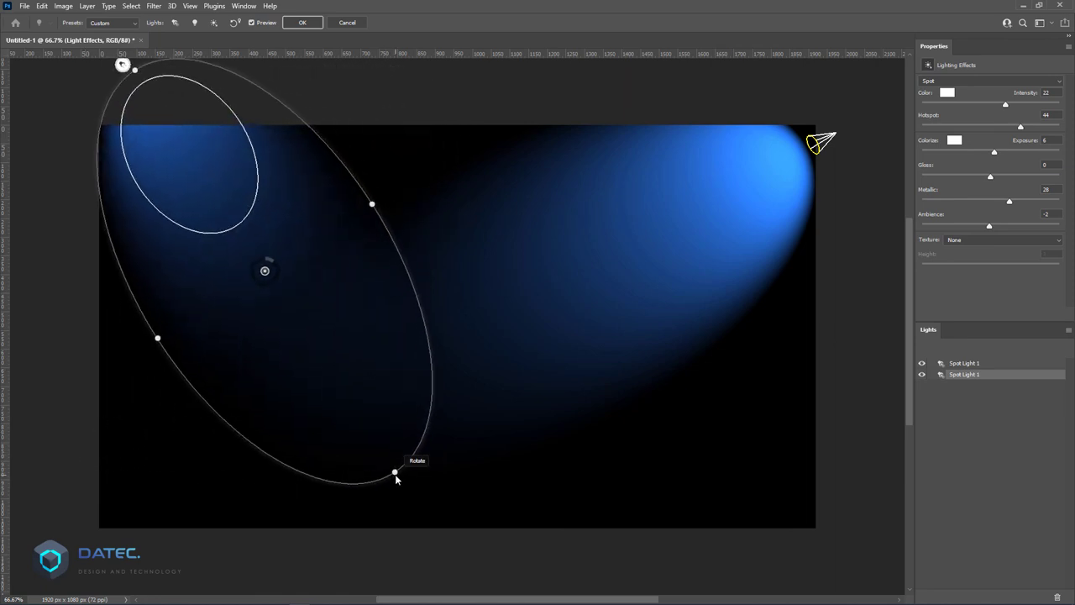
{"action": "left_click", "coordinate": [304, 23]}
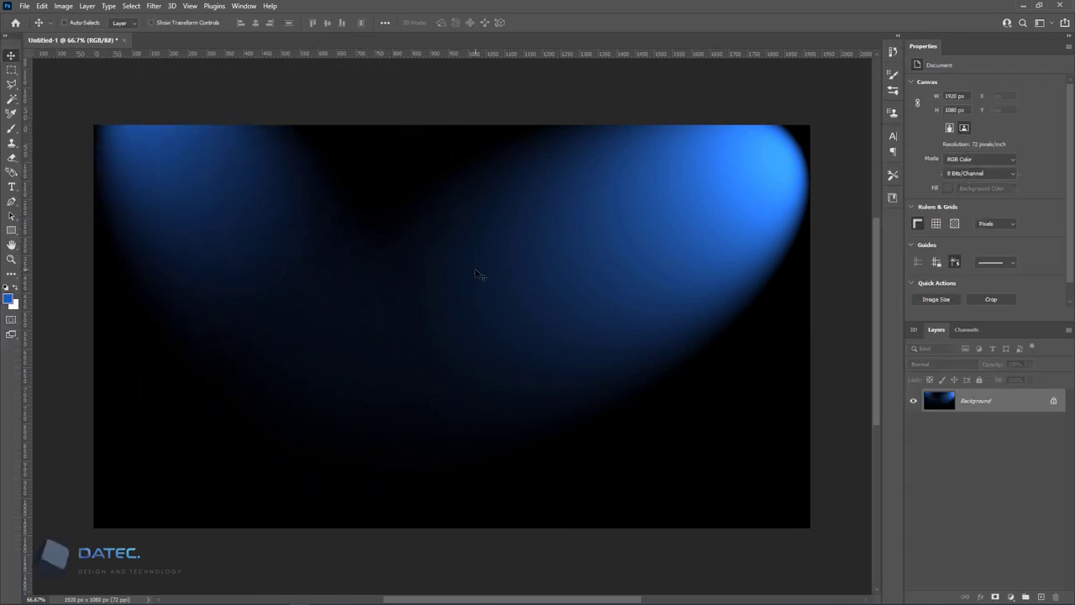